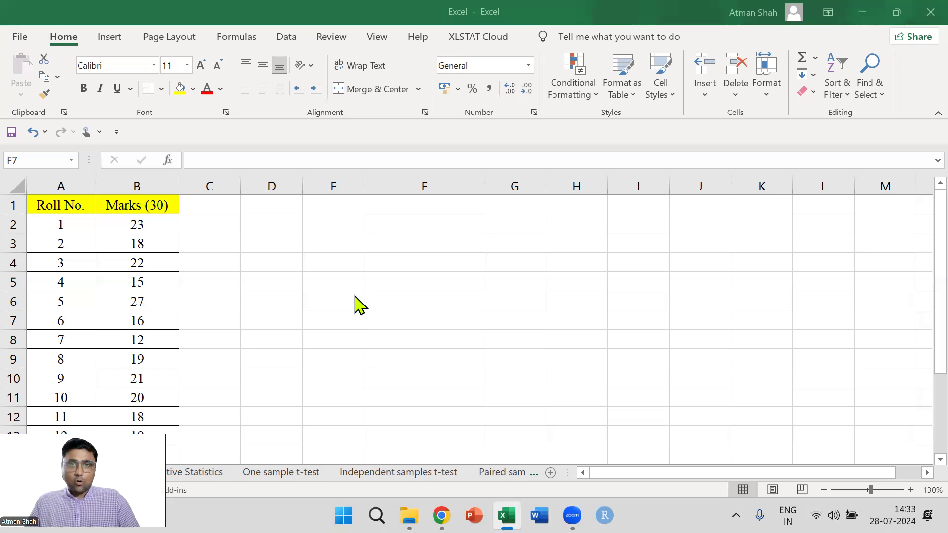
- Sort the Marks (30) values in B2:B14 from smallest to largest, expanding the selection to include the roll numbers
click(137, 224)
drag(137, 224, 158, 455)
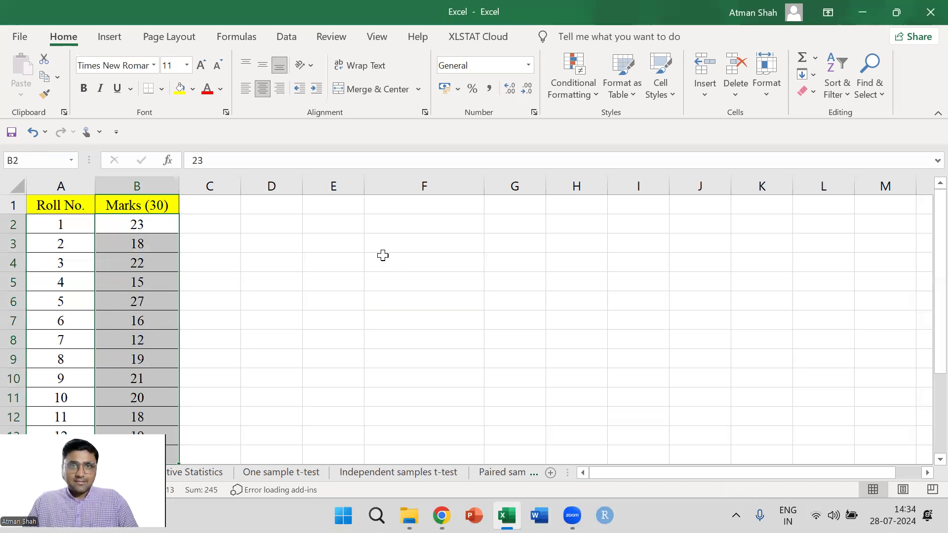
click(839, 96)
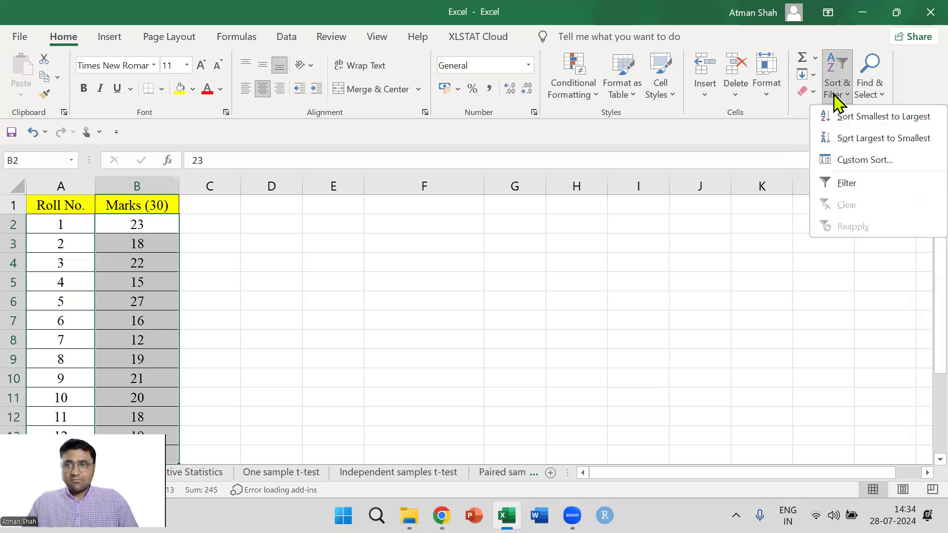
click(884, 116)
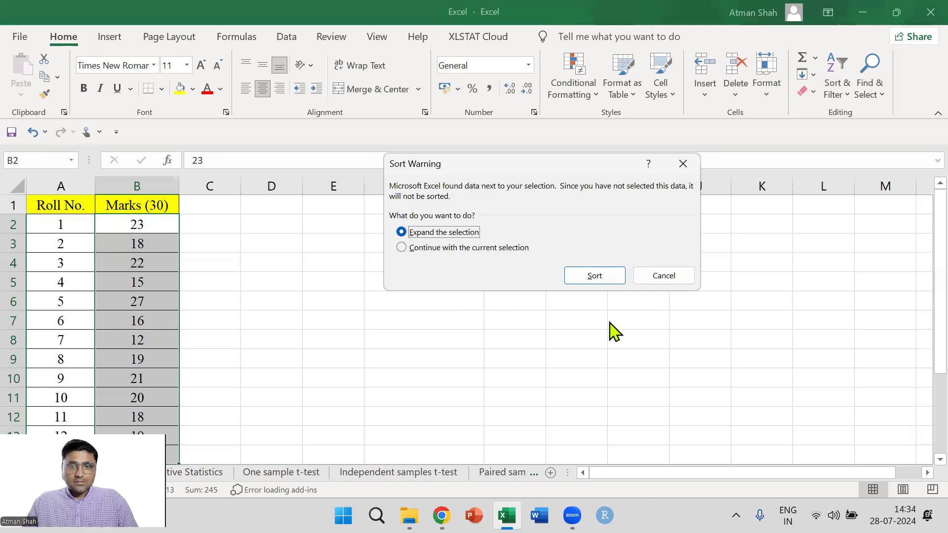
click(595, 272)
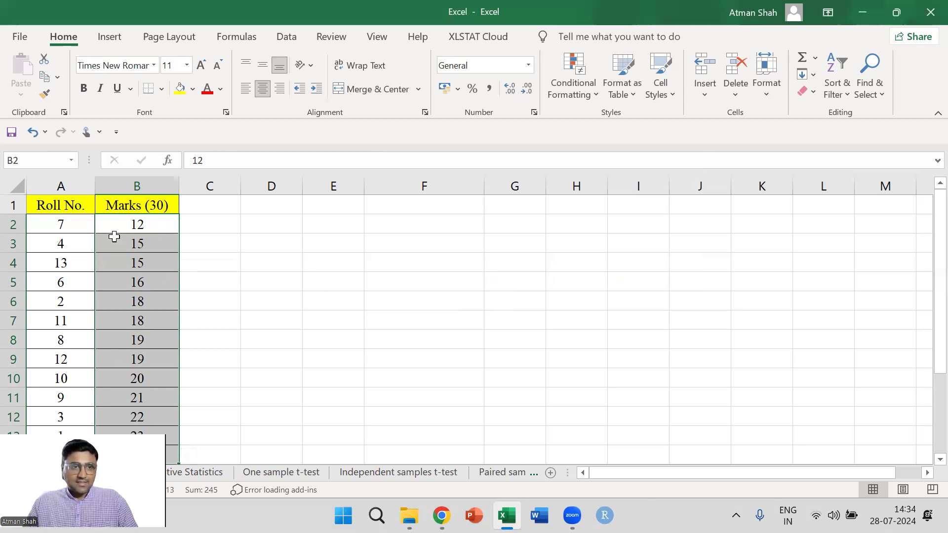
click(61, 228)
click(62, 190)
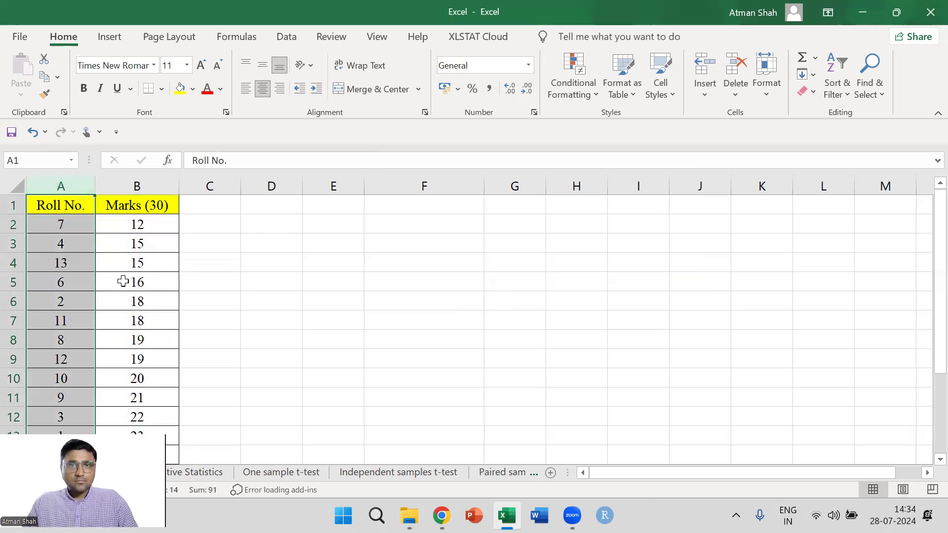
click(52, 224)
click(121, 224)
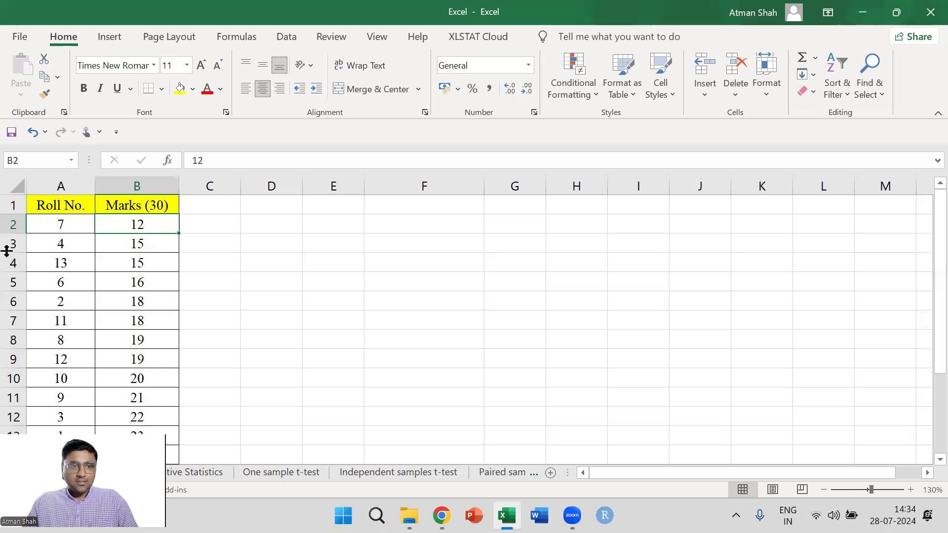
click(52, 245)
click(113, 246)
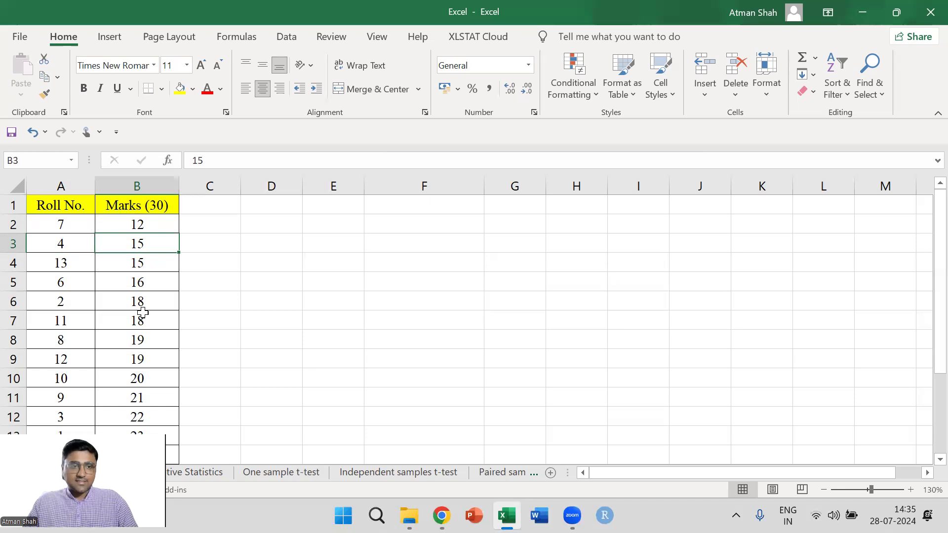
- Sort the Marks (30) values from largest to smallest, expanding the selection so the roll numbers move with them
drag(154, 223, 170, 455)
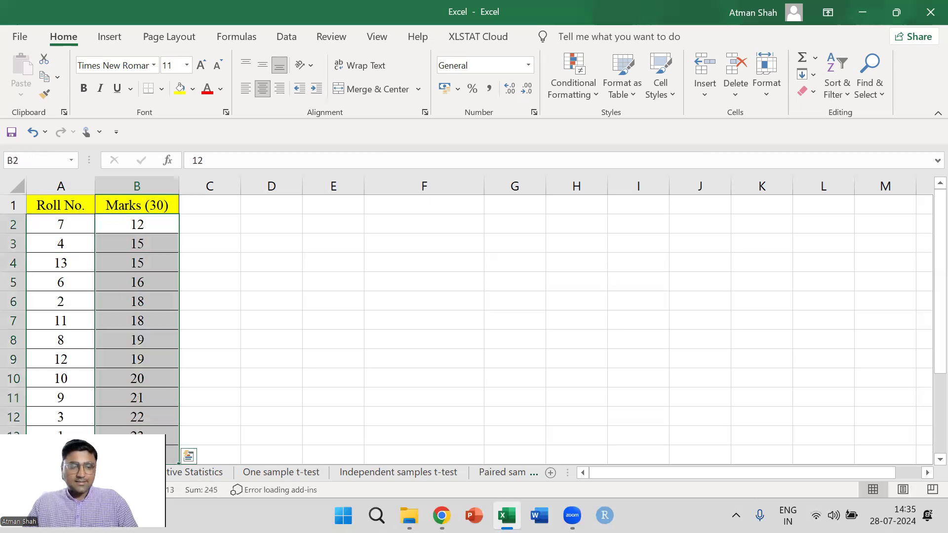
click(840, 96)
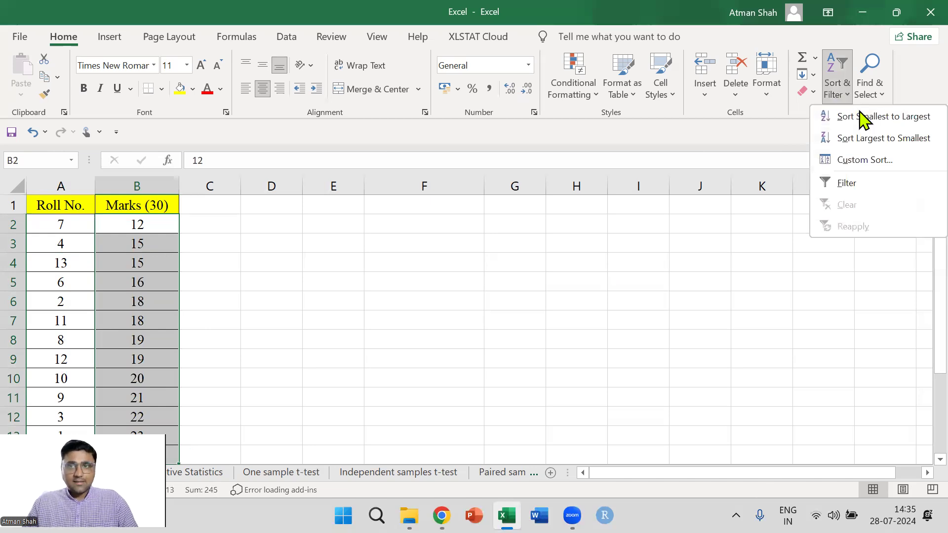
click(902, 141)
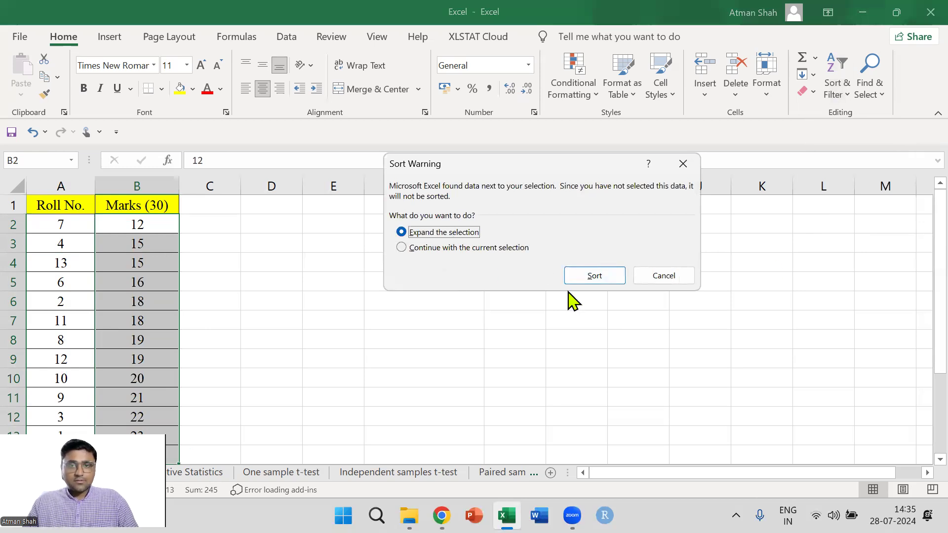
click(594, 279)
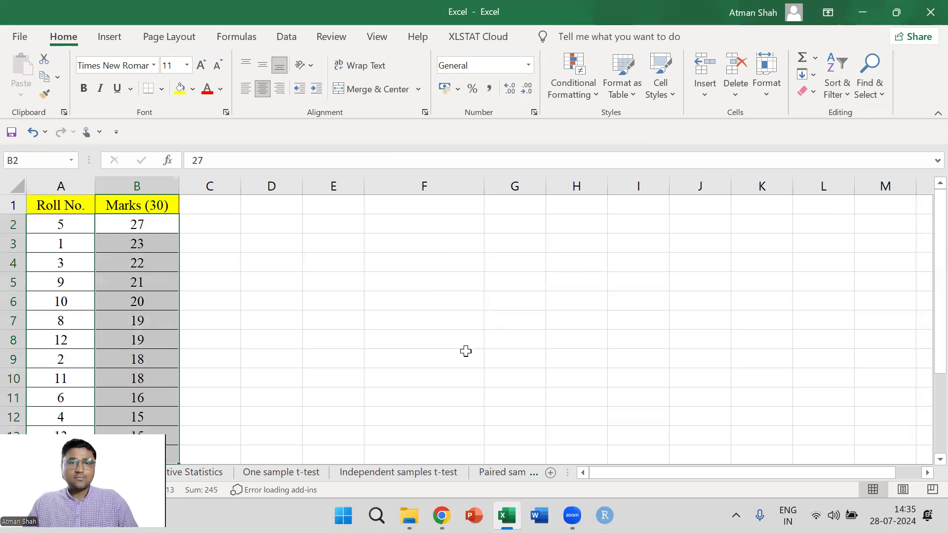
click(143, 225)
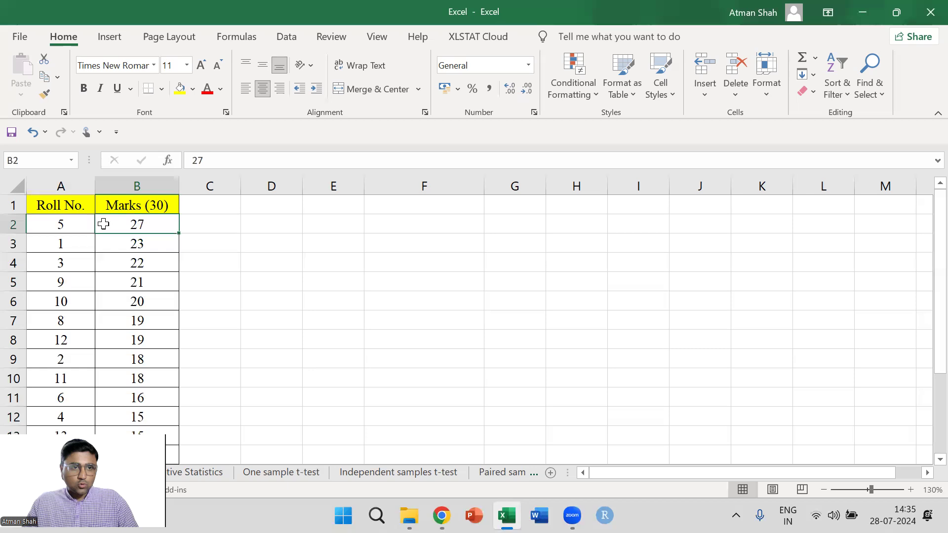
click(83, 227)
click(74, 244)
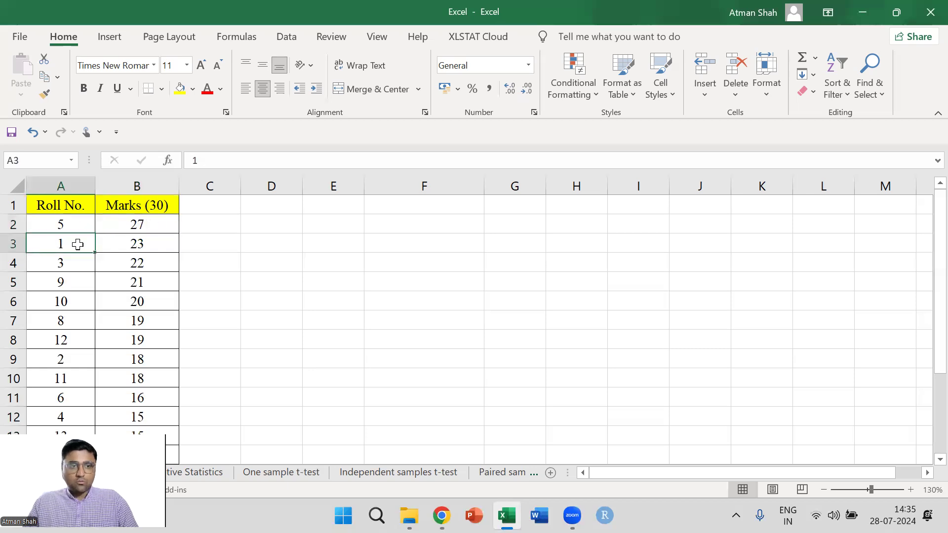
click(133, 244)
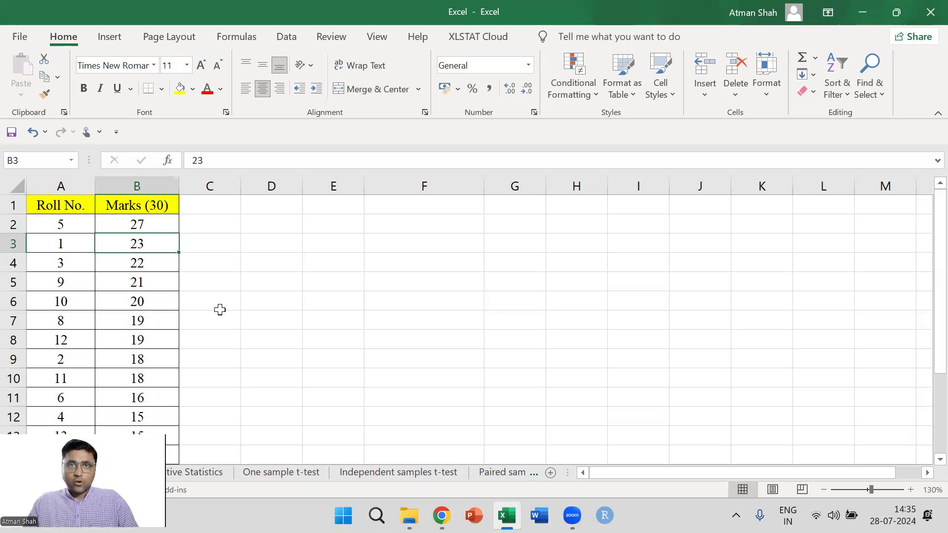
- Turn on filtering for the marks range B2:B14
click(155, 228)
drag(155, 228, 148, 452)
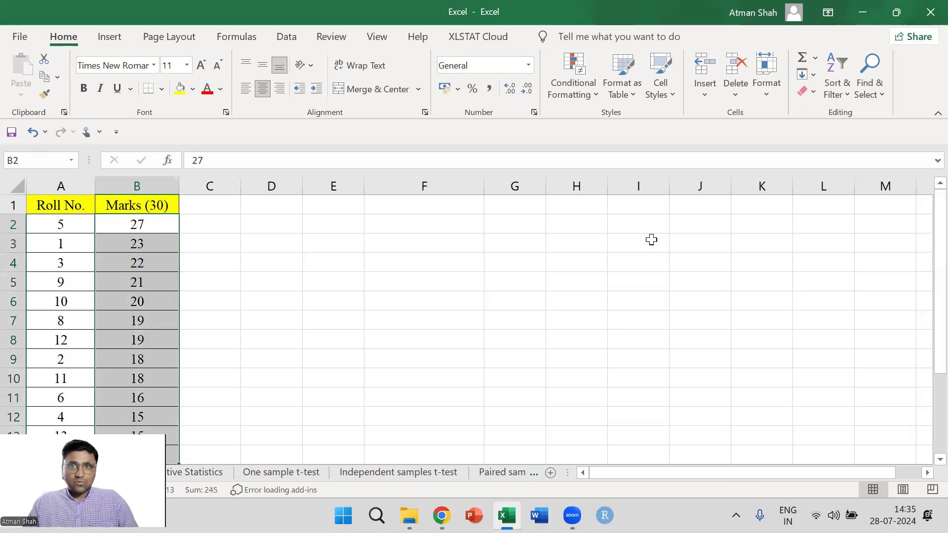
click(829, 97)
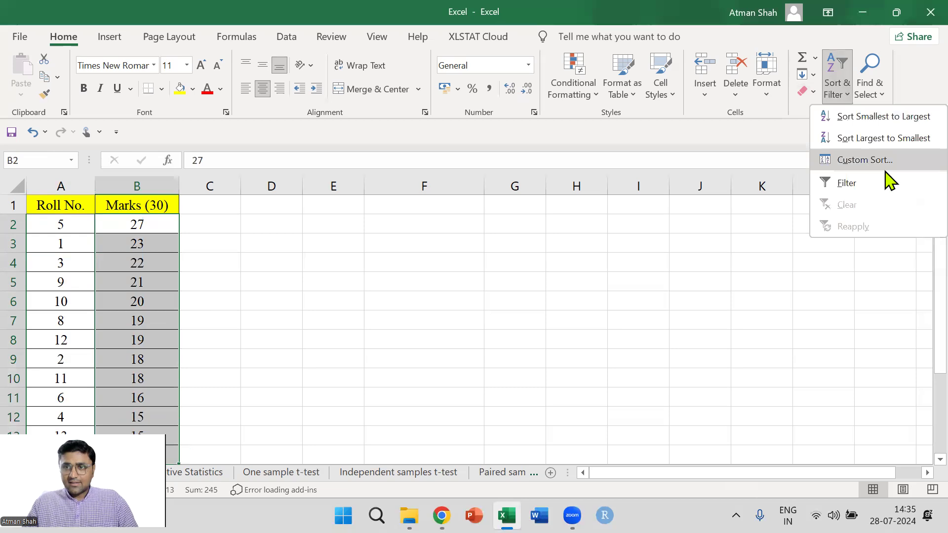
click(894, 194)
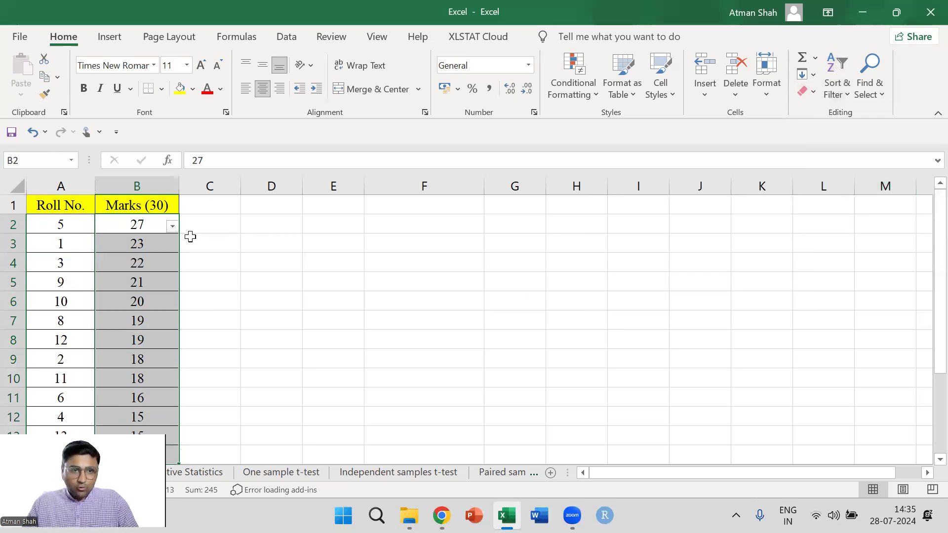
click(155, 221)
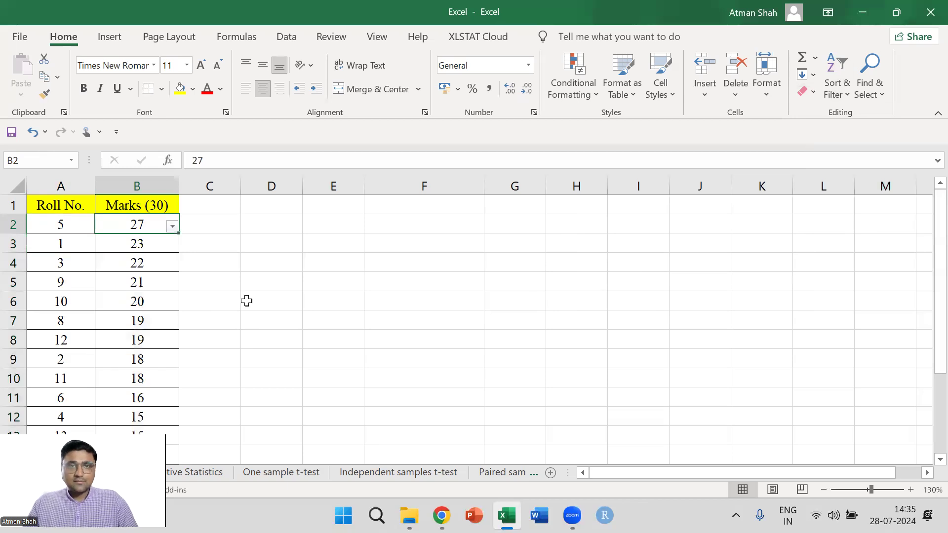
- Apply a number filter to the marks that shows only values greater than 17
click(173, 227)
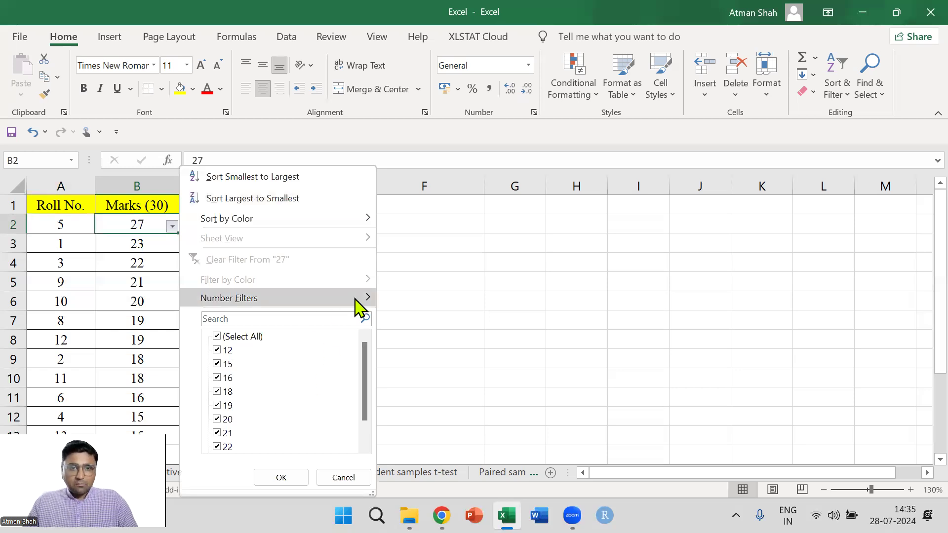
mouse_move(355, 300)
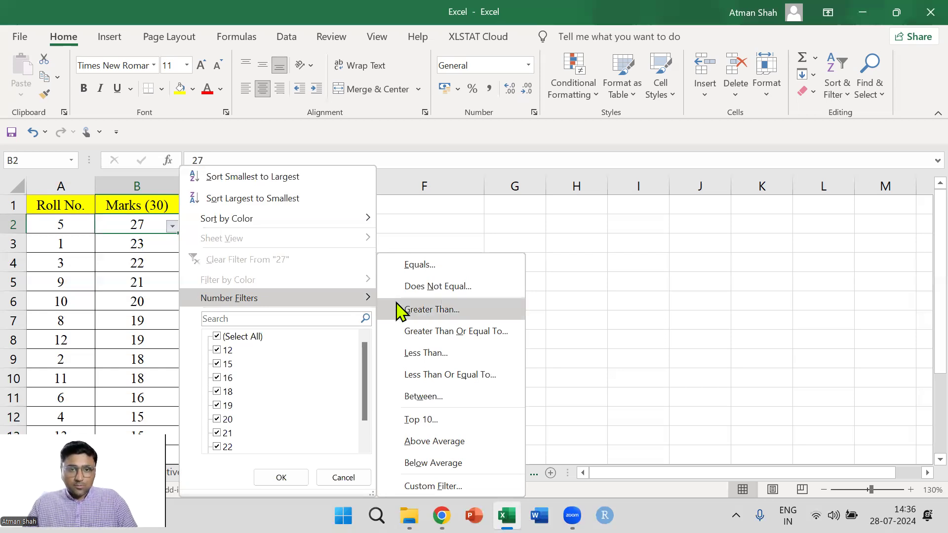
click(482, 316)
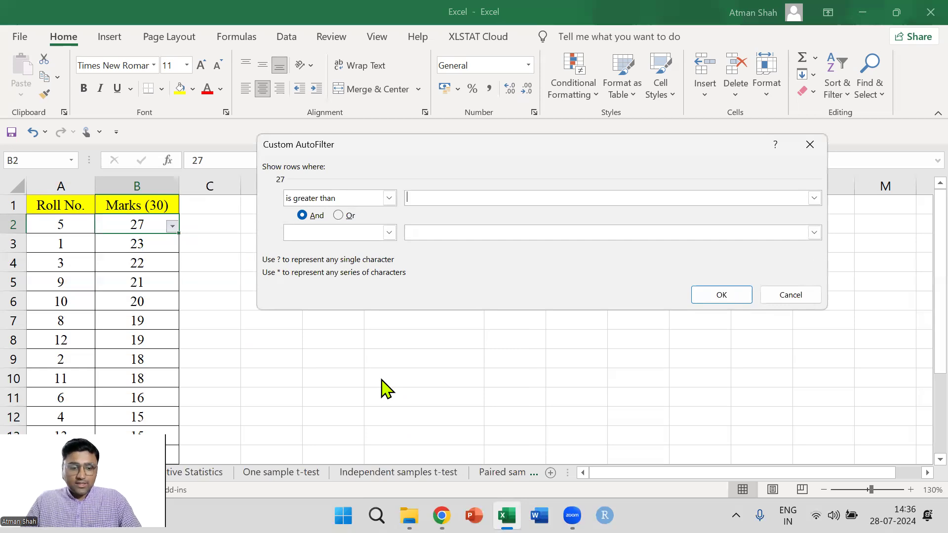
text(17)
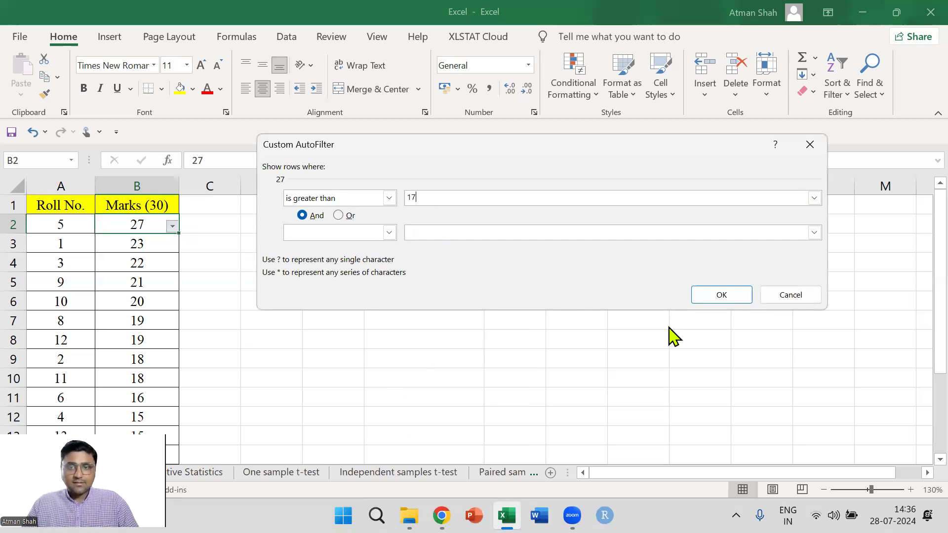
click(721, 301)
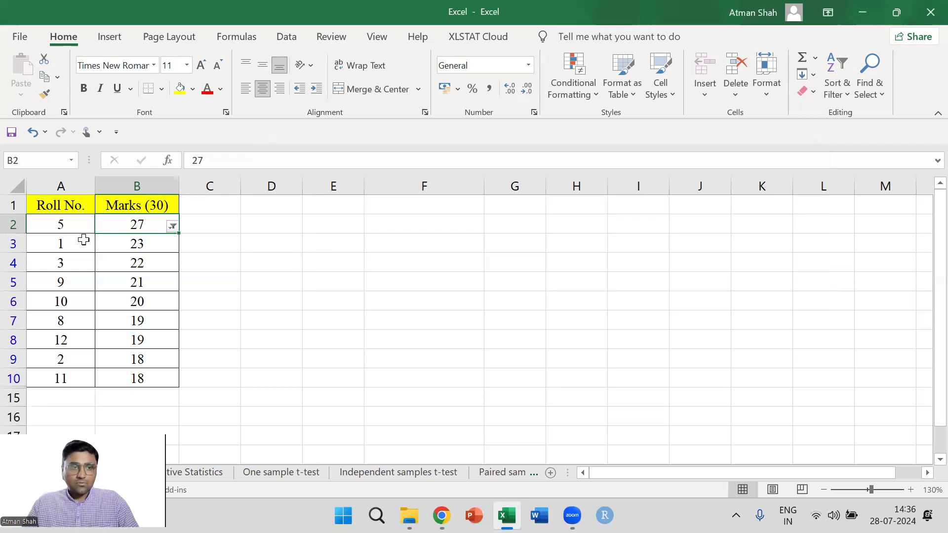
- Clear the greater-than filter from the marks column
drag(63, 226, 152, 379)
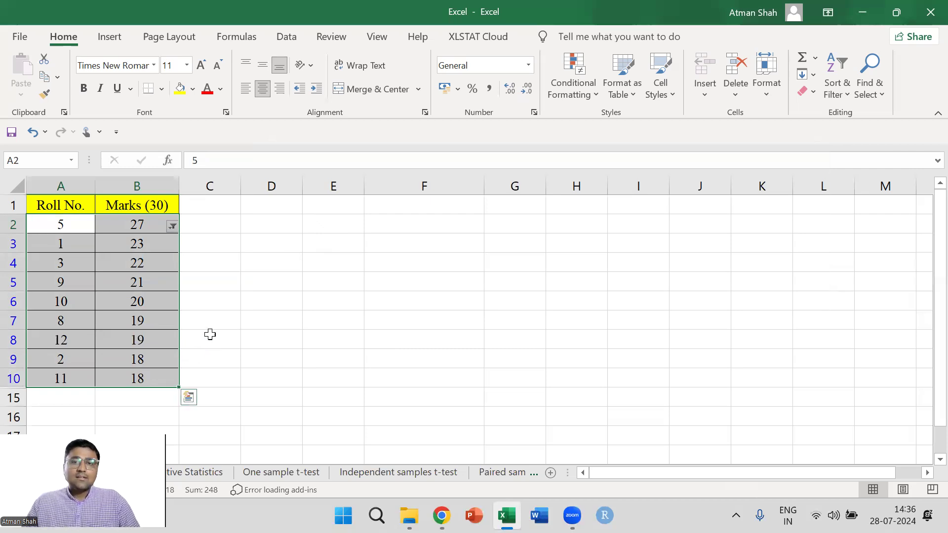
click(269, 336)
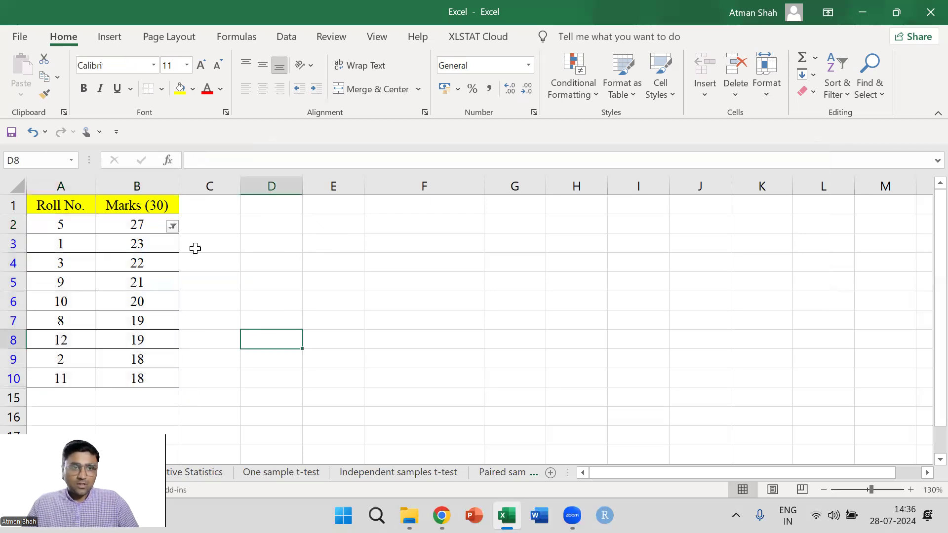
click(172, 226)
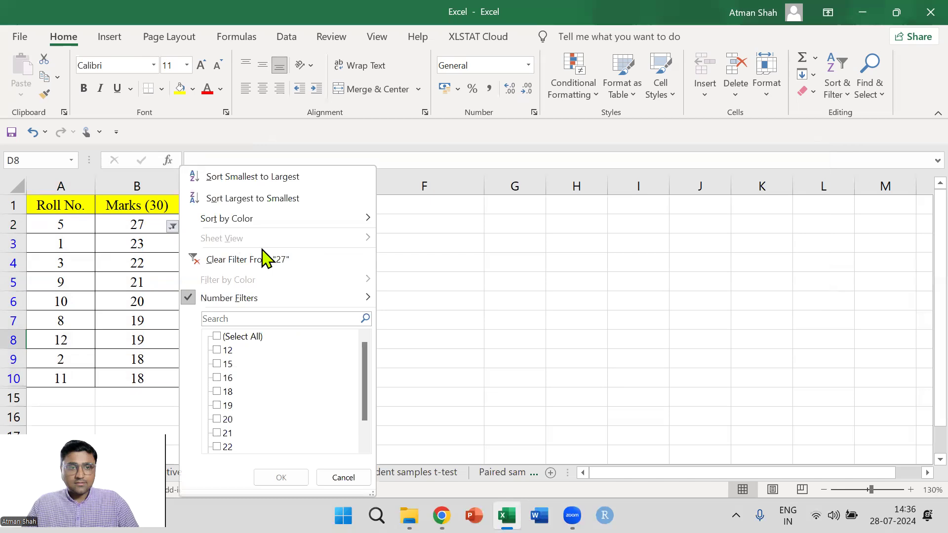
click(329, 260)
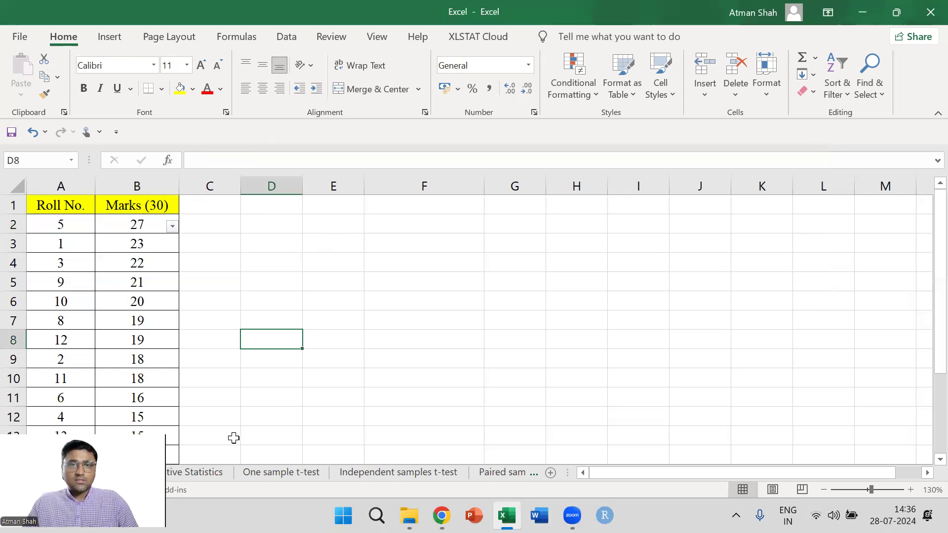
- Apply a number filter to the marks that shows only values less than 15
click(172, 227)
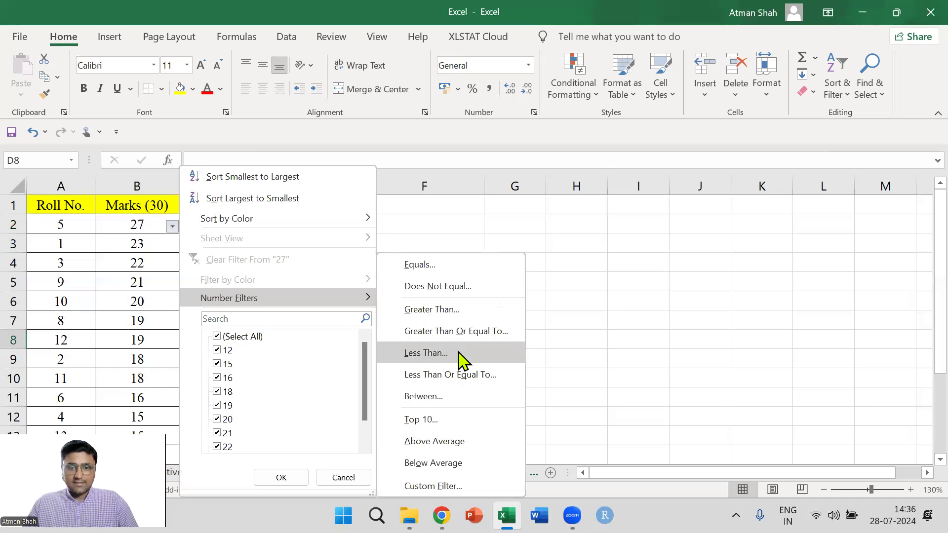
click(462, 358)
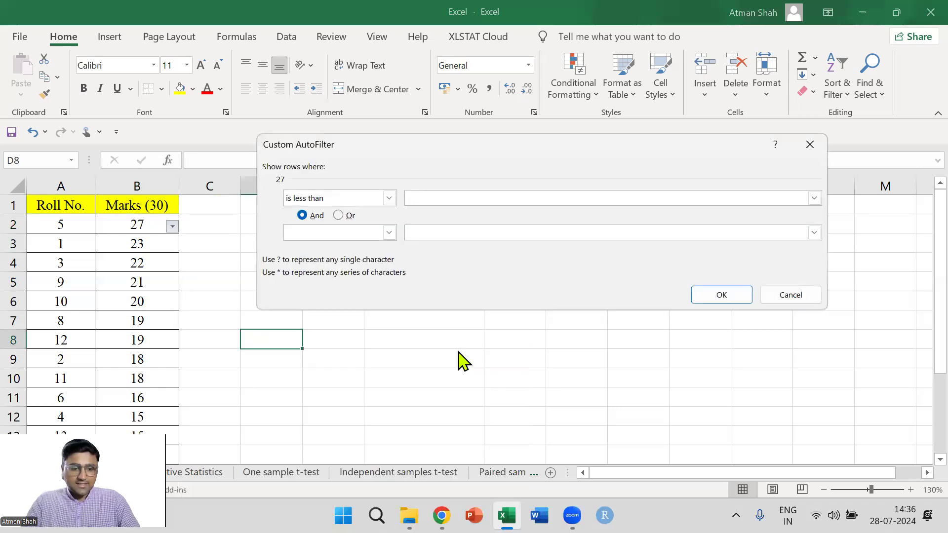
text(15)
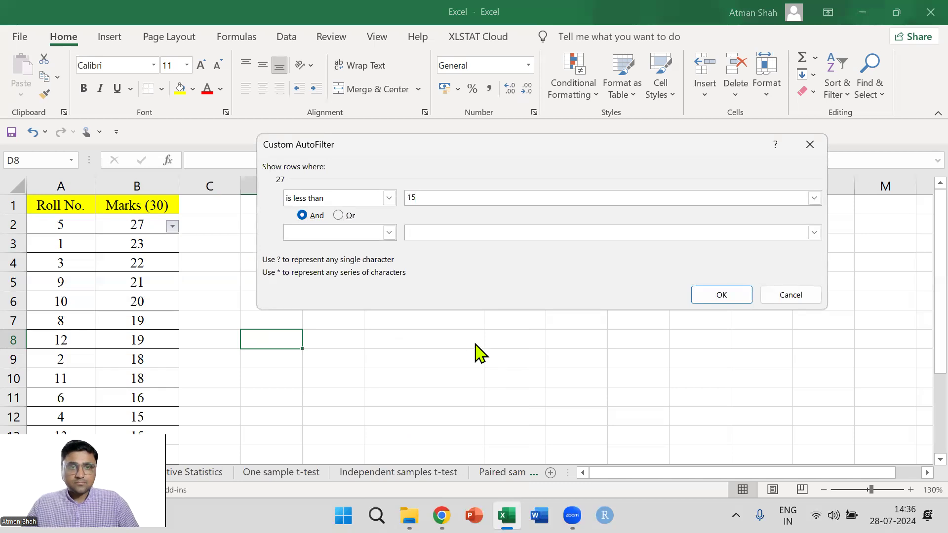
click(711, 299)
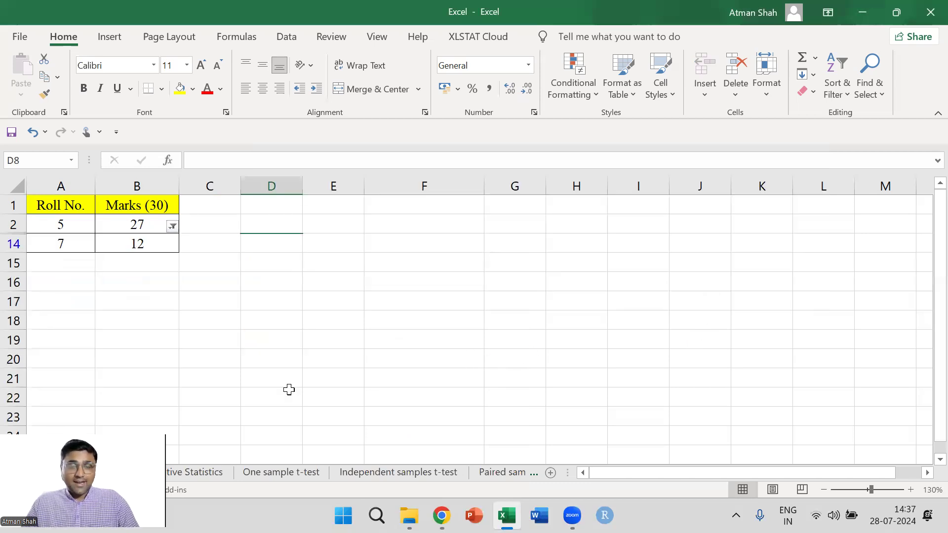
- Clear the less-than filter from the marks column
drag(64, 224, 113, 225)
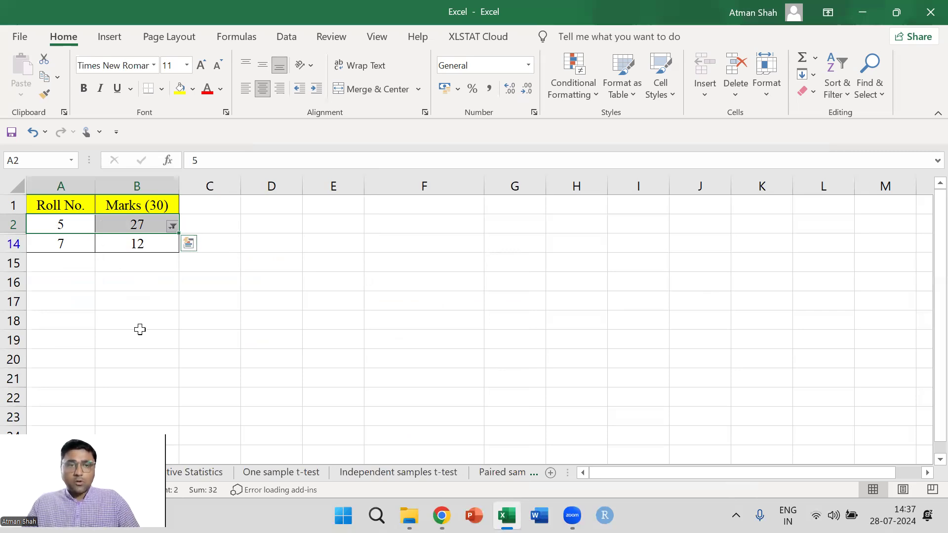
drag(63, 244, 112, 243)
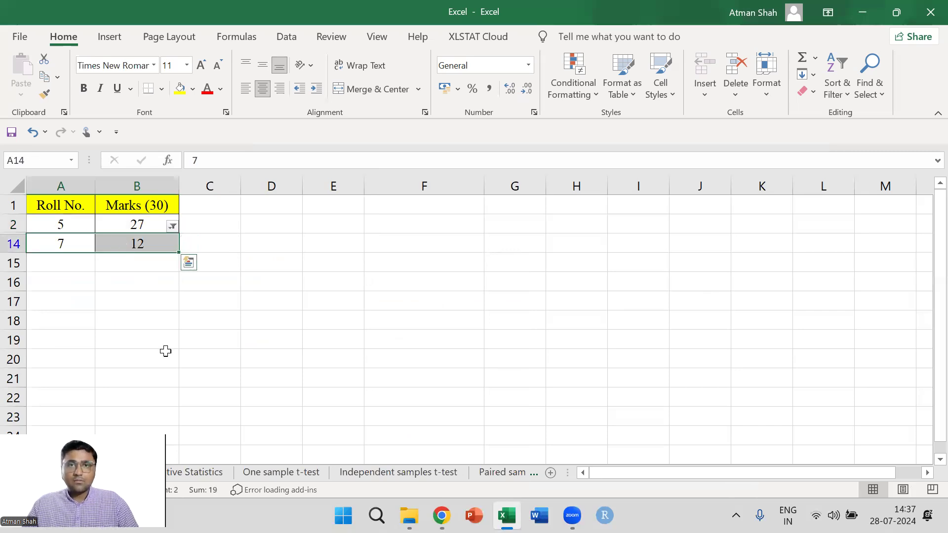
click(173, 226)
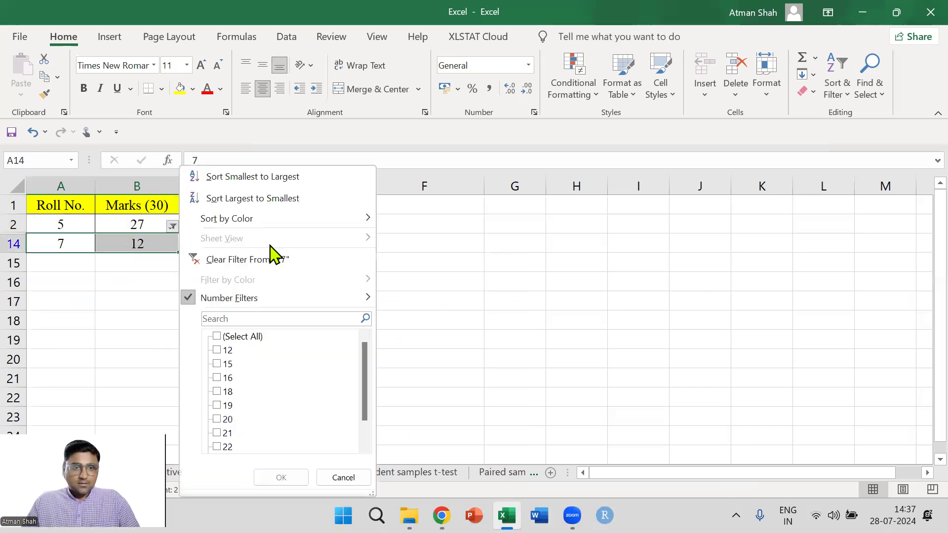
click(277, 262)
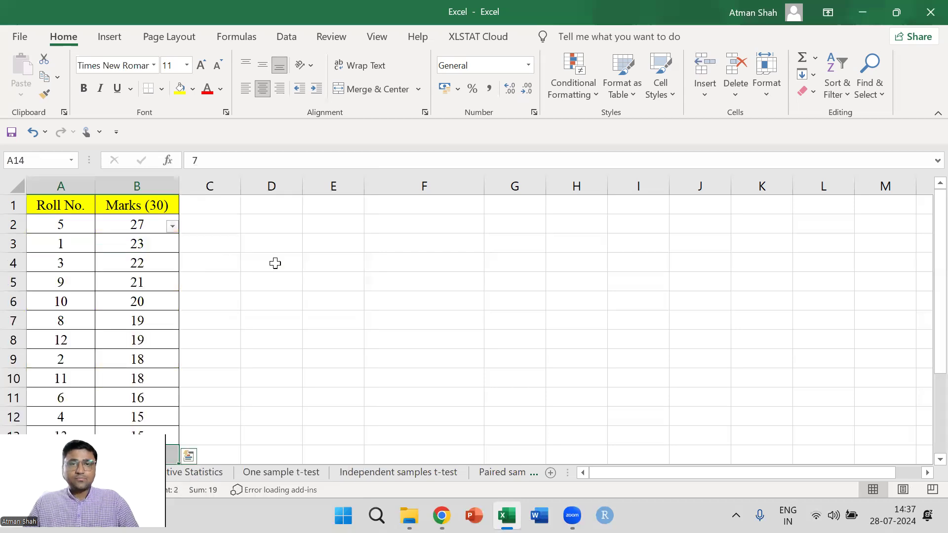
click(172, 226)
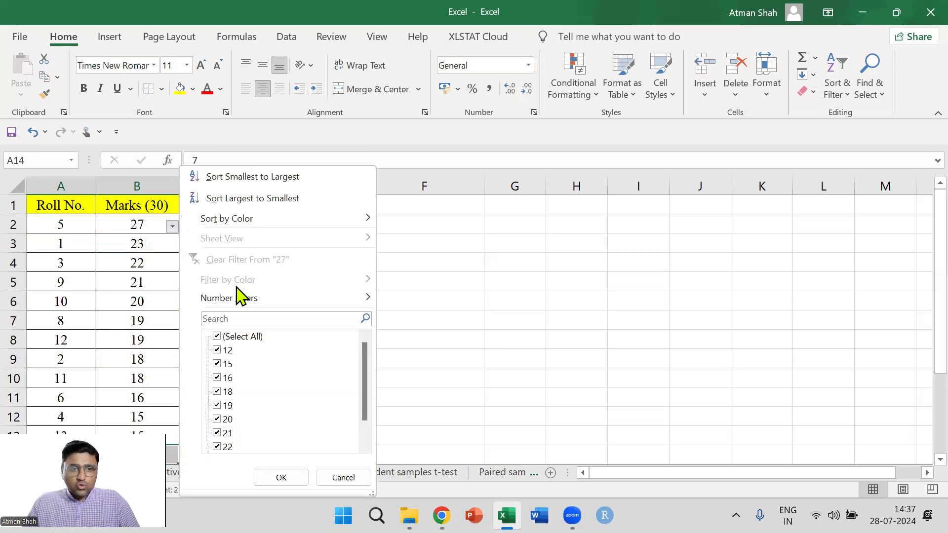
mouse_move(298, 301)
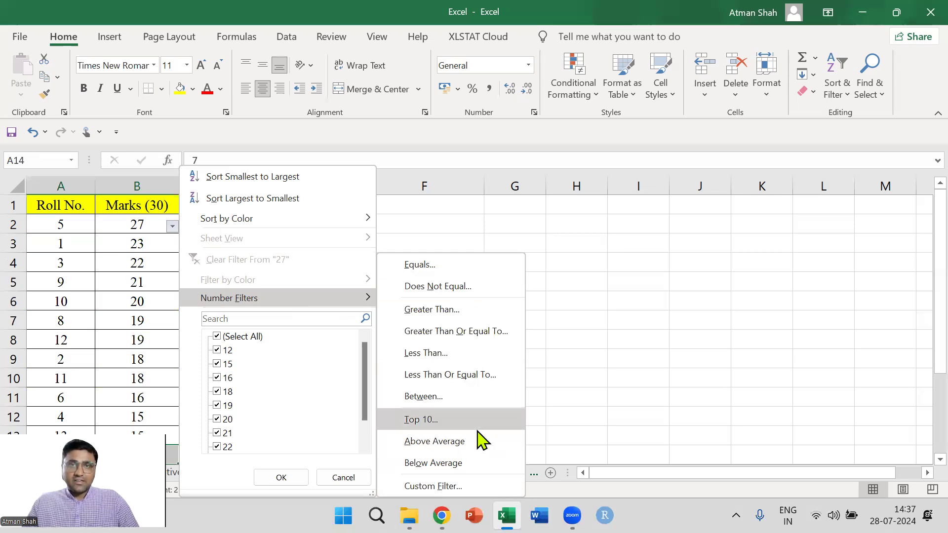
click(555, 286)
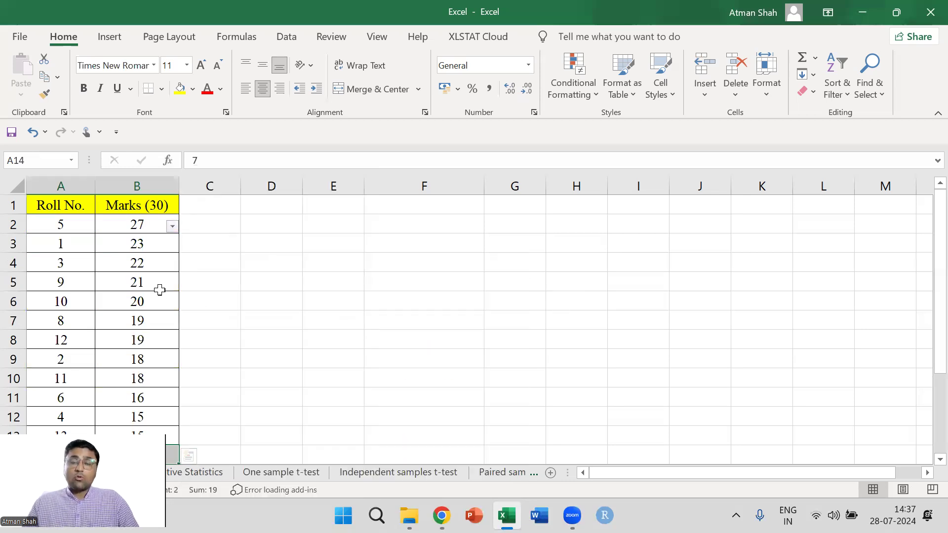
- Turn off filtering on the marks column, removing the filter control from cell B2
click(141, 223)
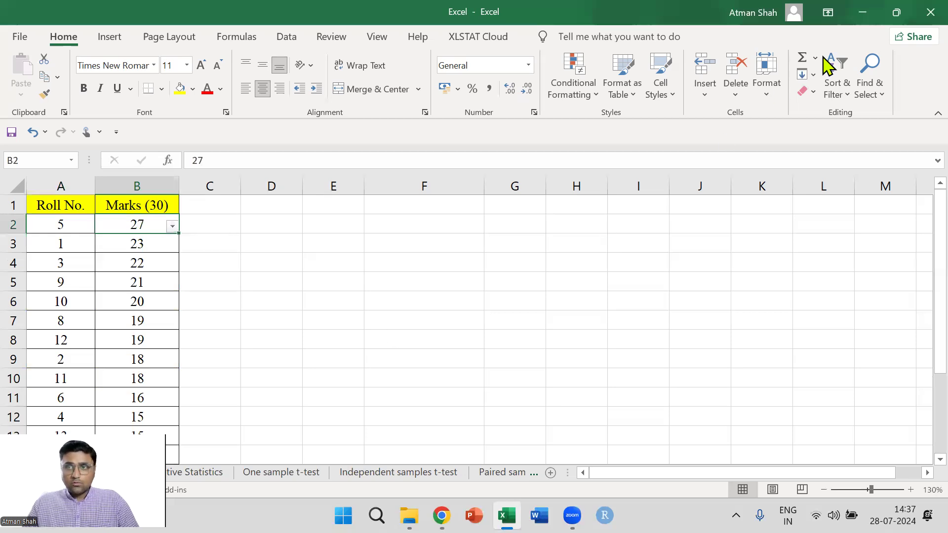
click(840, 92)
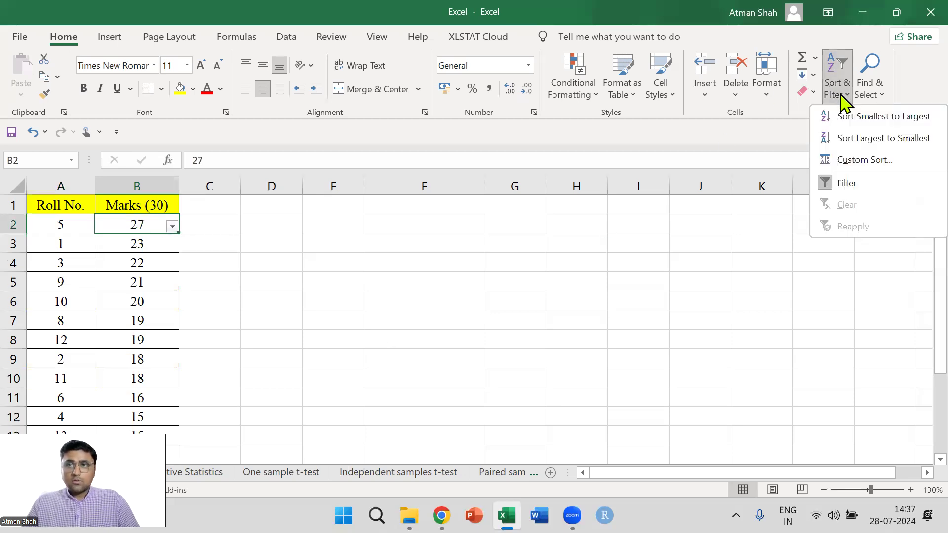
click(852, 184)
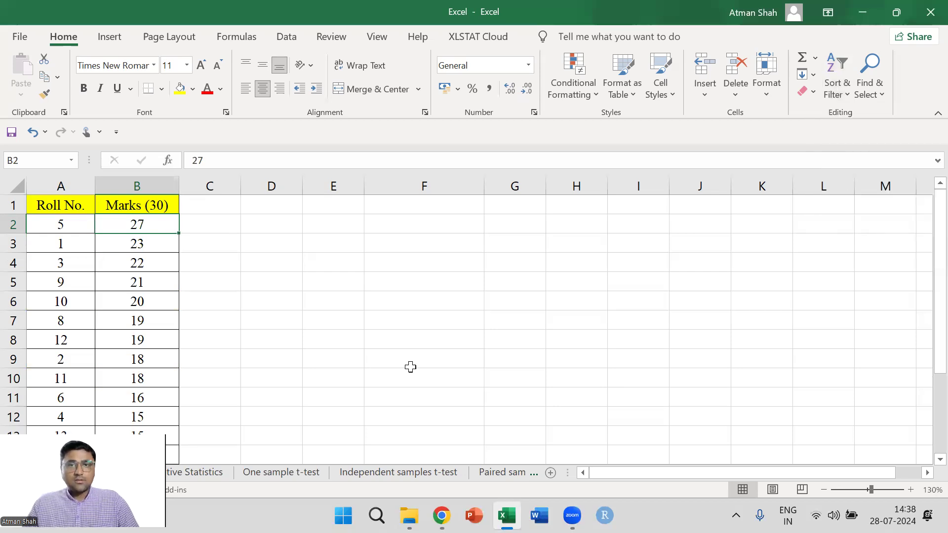